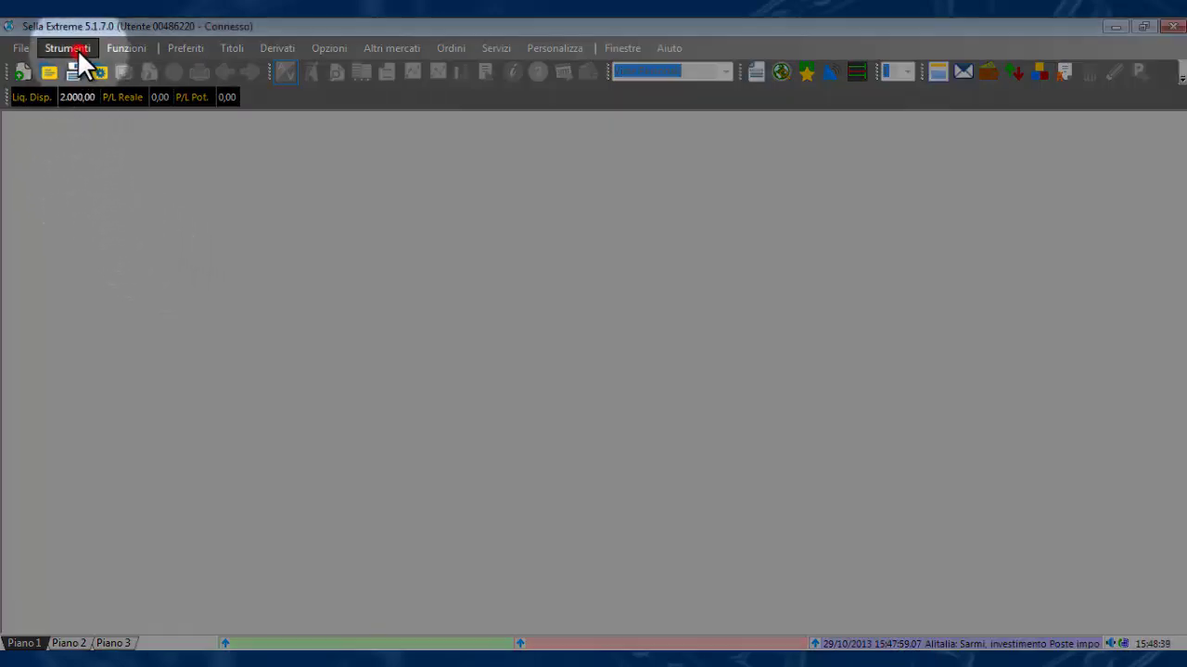
Open the general configuration, centre its window on the workspace and display the Tabellone settings under Informativa.
left_click(74, 48)
left_click(88, 96)
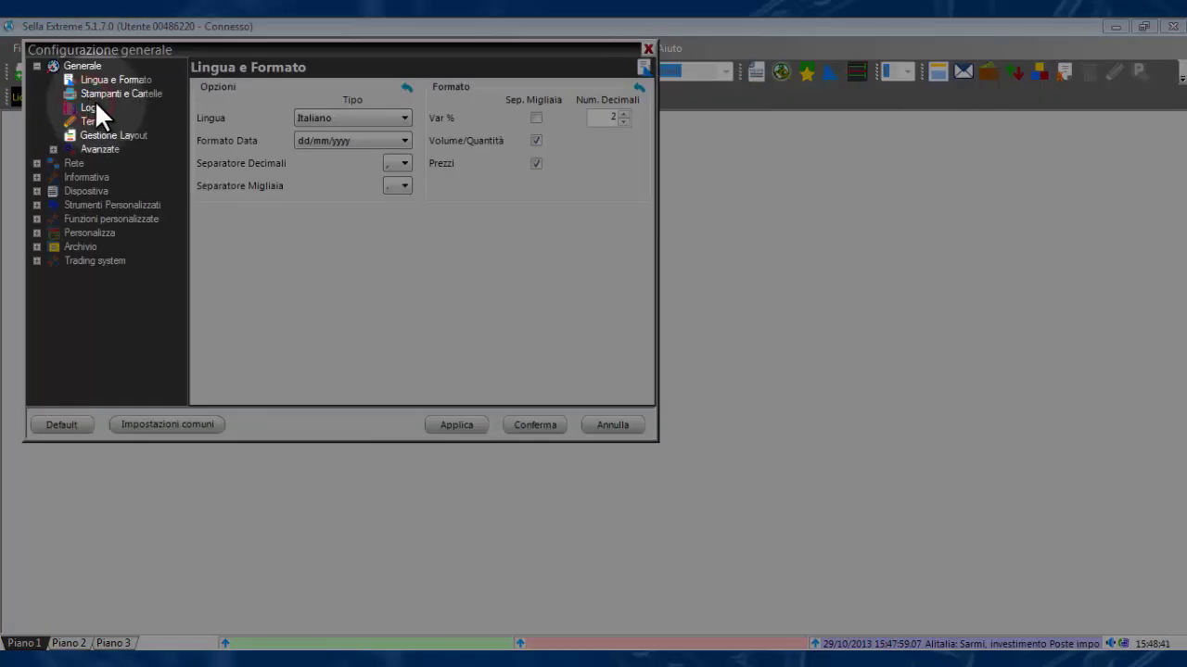
left_click_drag(267, 50, 512, 185)
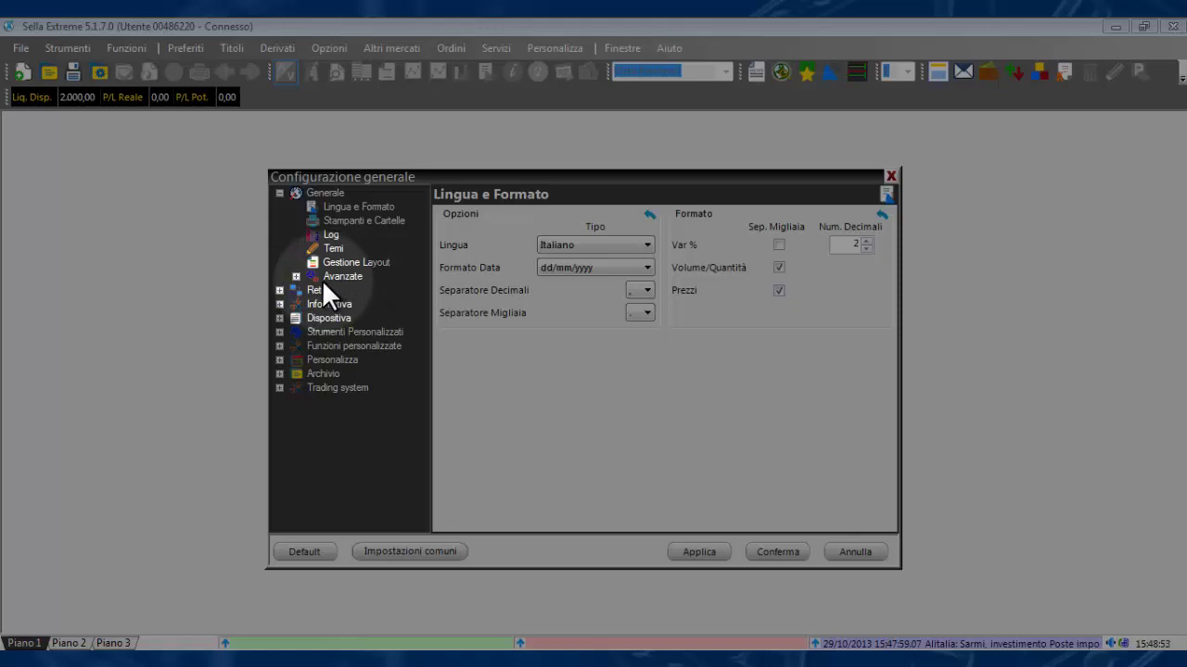
left_click(279, 300)
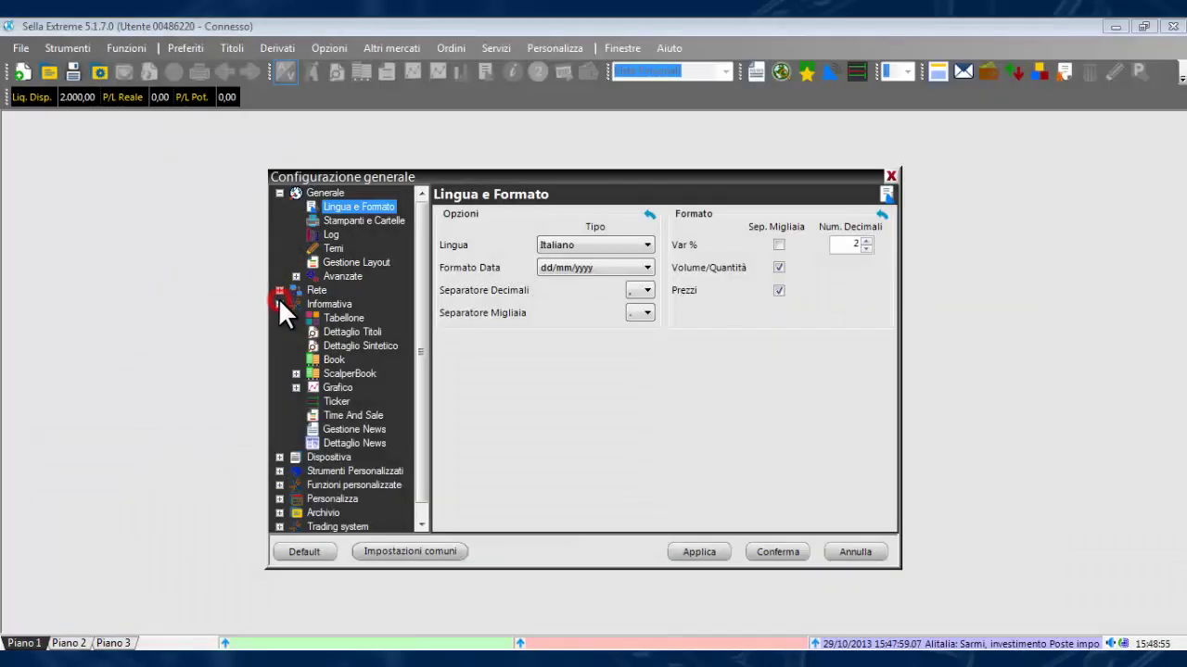
left_click(330, 316)
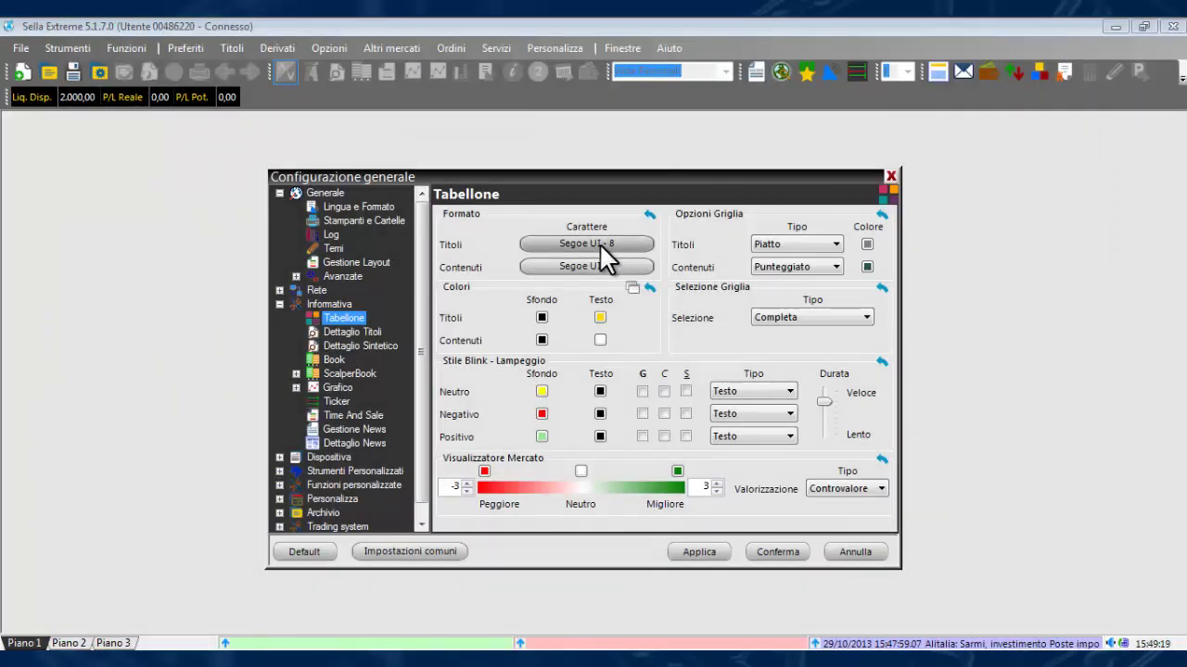
Set the font size of the Tabellone titles to 18.
left_click(599, 245)
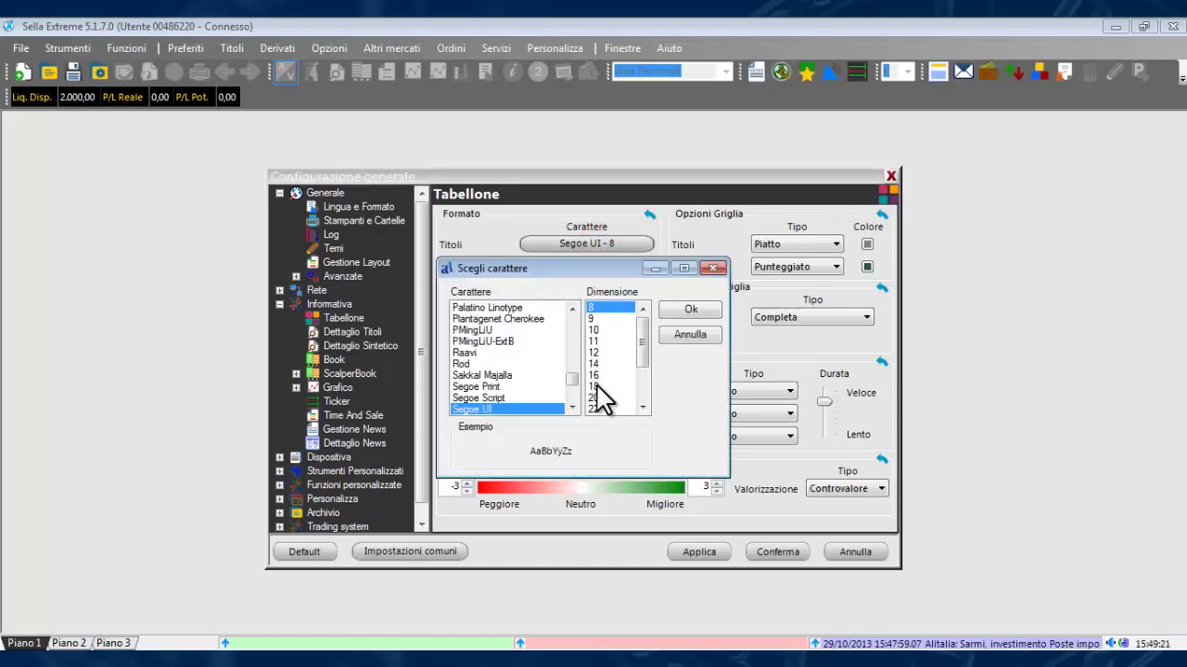
left_click(593, 386)
left_click(689, 310)
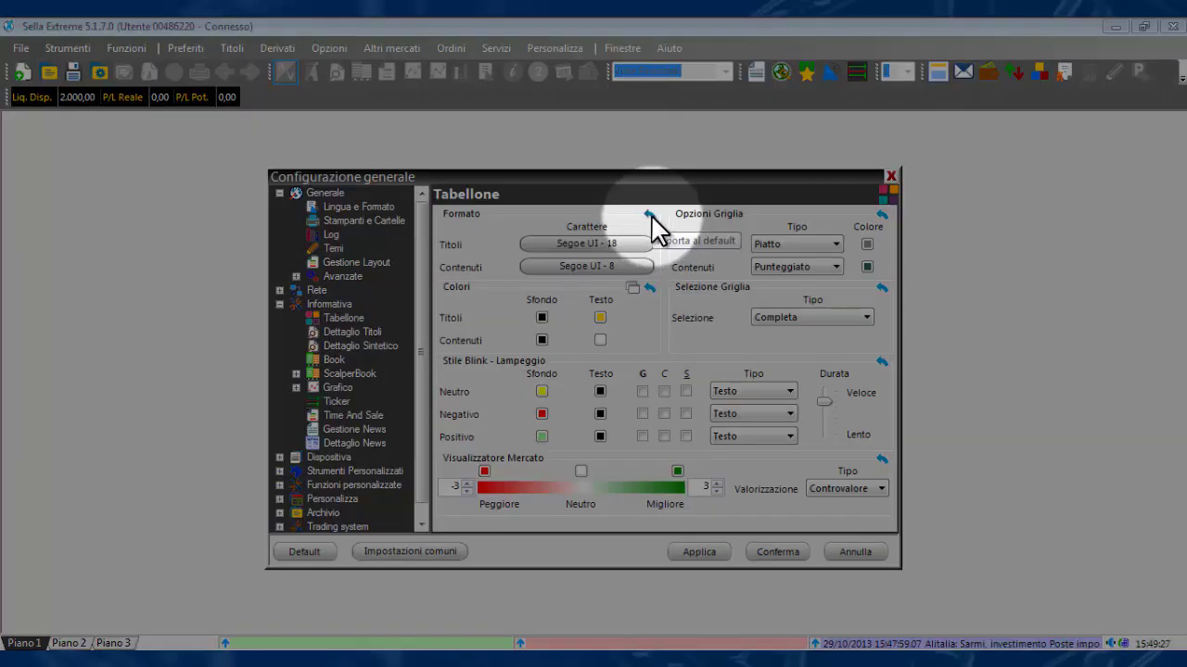
Restore the Tabellone Formato section to its default, and reset the entire general configuration to default values.
left_click(651, 214)
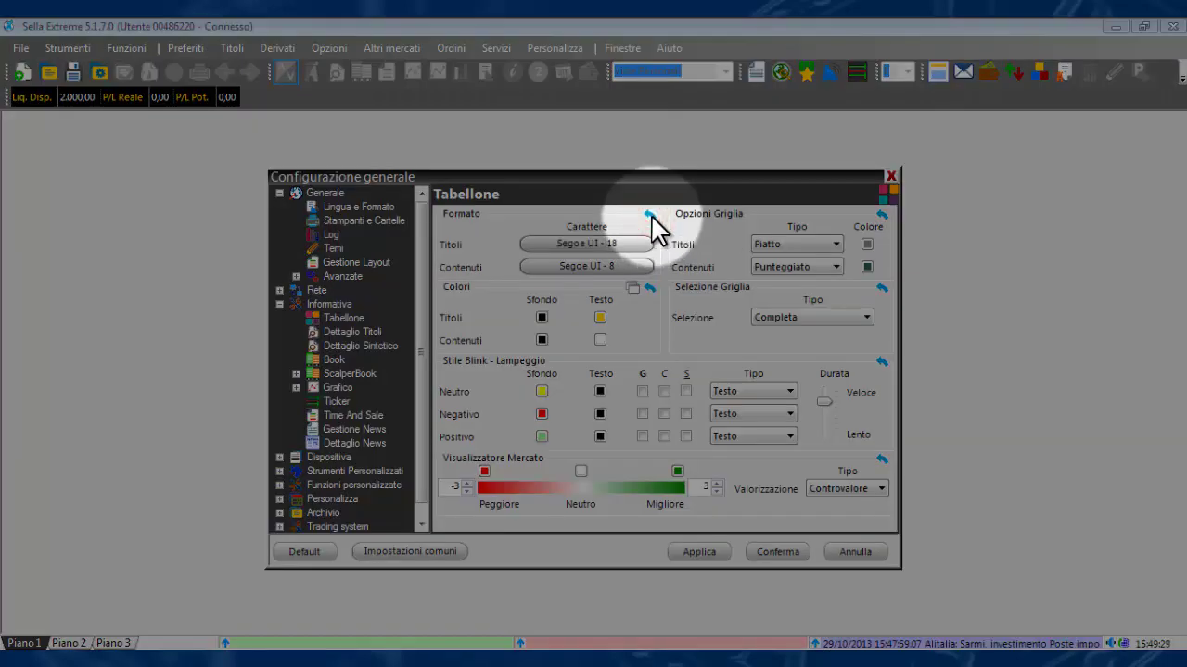
left_click(651, 214)
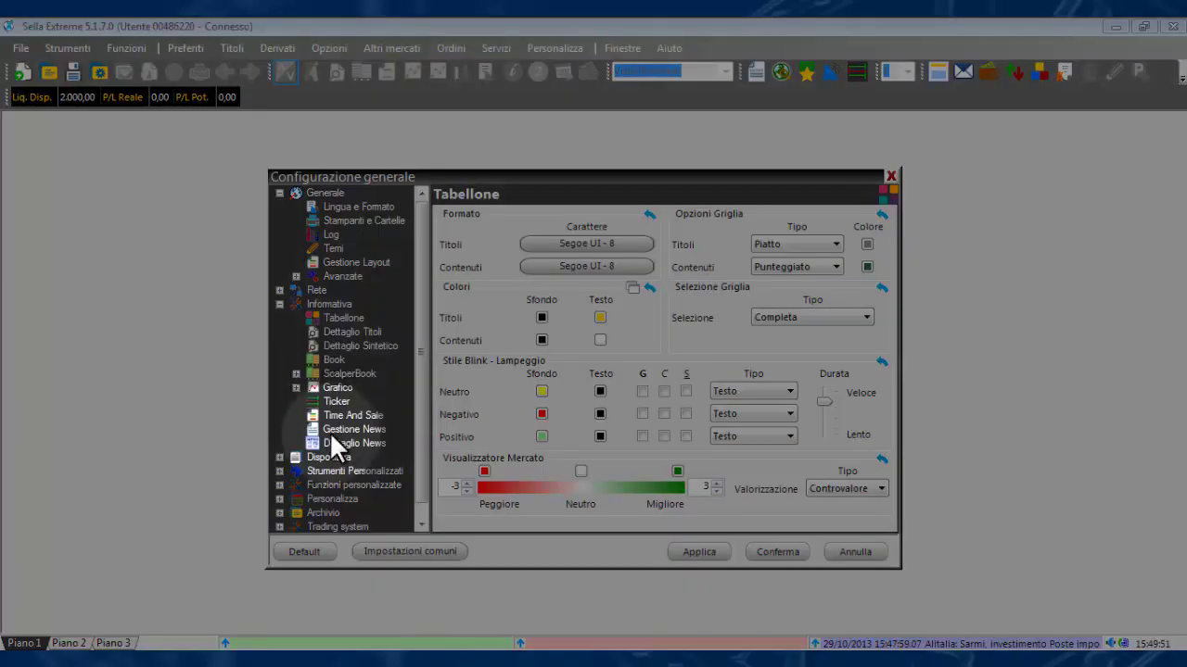
left_click(304, 552)
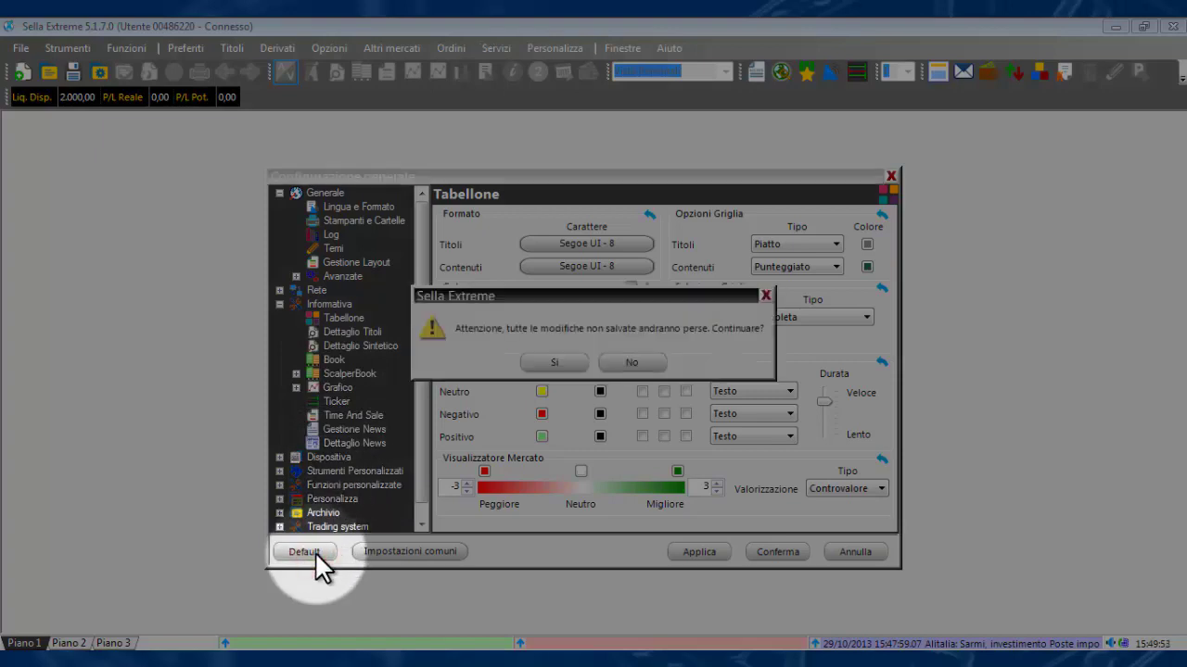
left_click(556, 362)
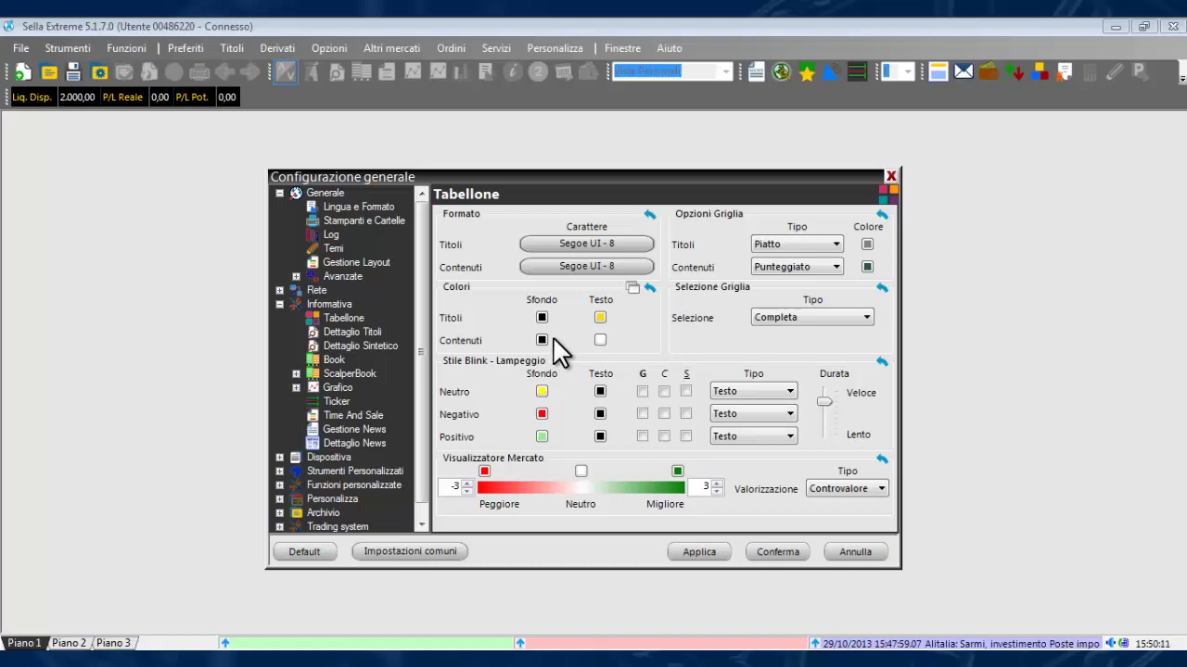
Examine the Book settings, including the advanced options for Colori and Opzioni Base, without changing anything.
left_click(332, 360)
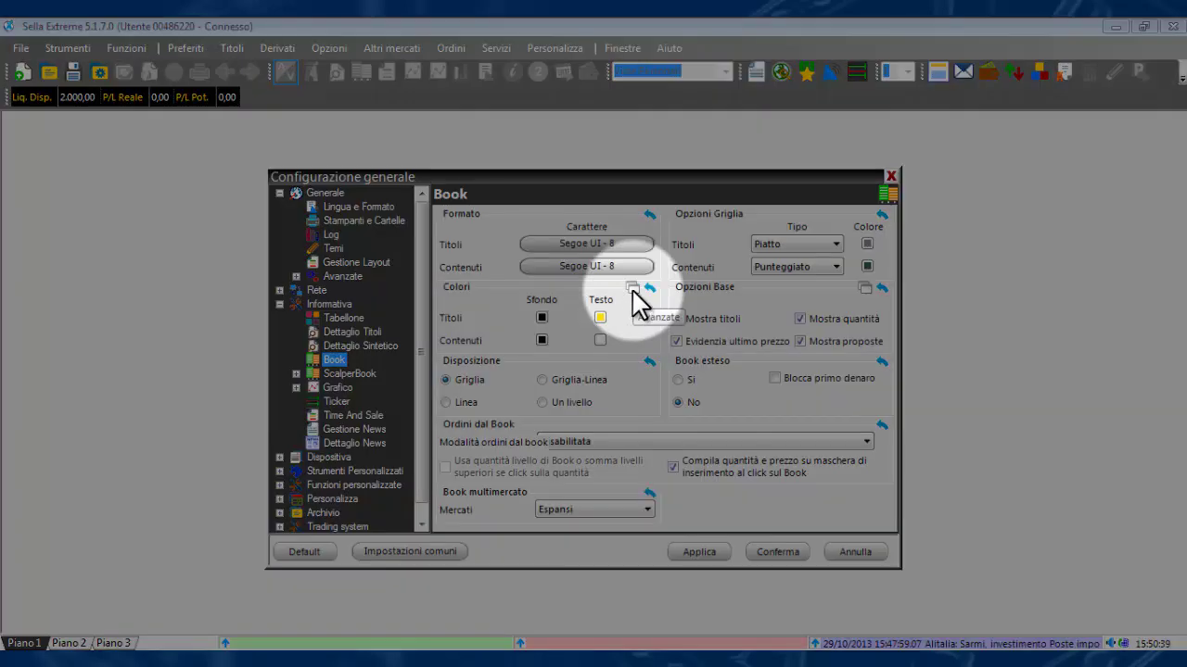
left_click(631, 288)
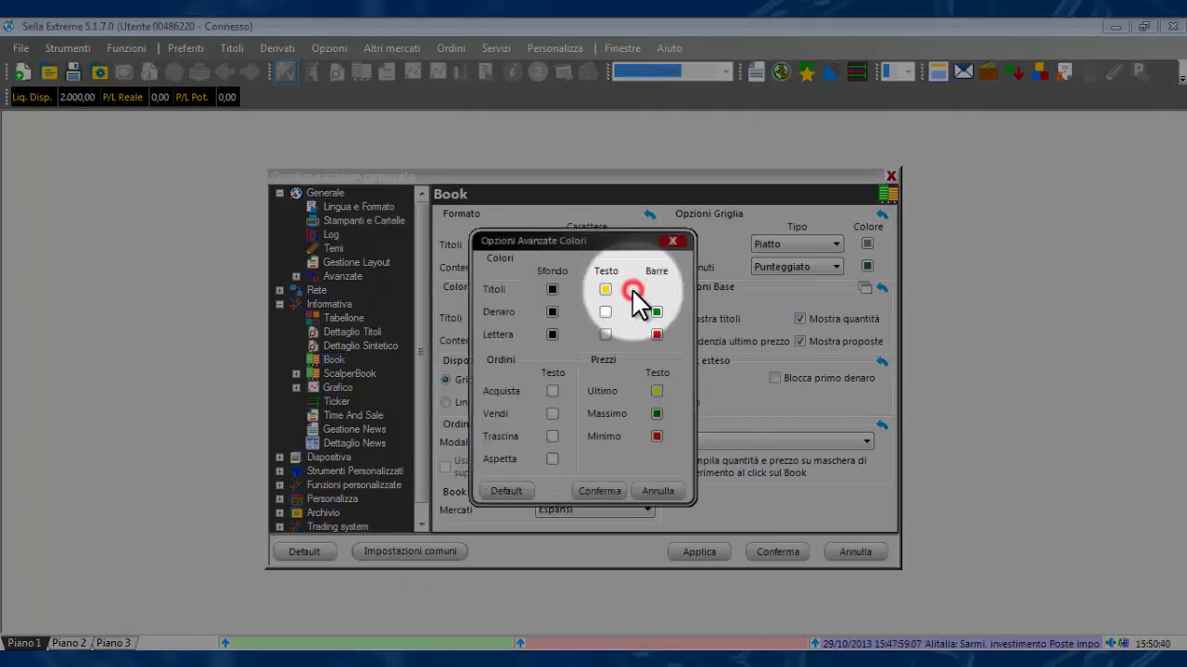
left_click(657, 491)
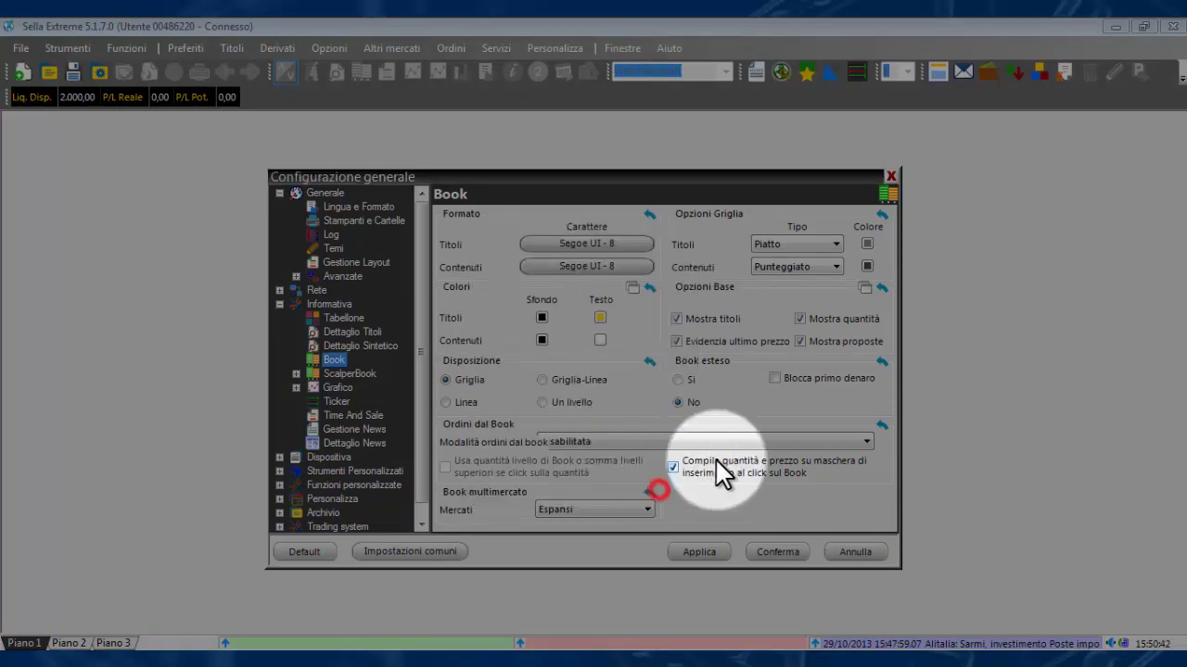
left_click(863, 288)
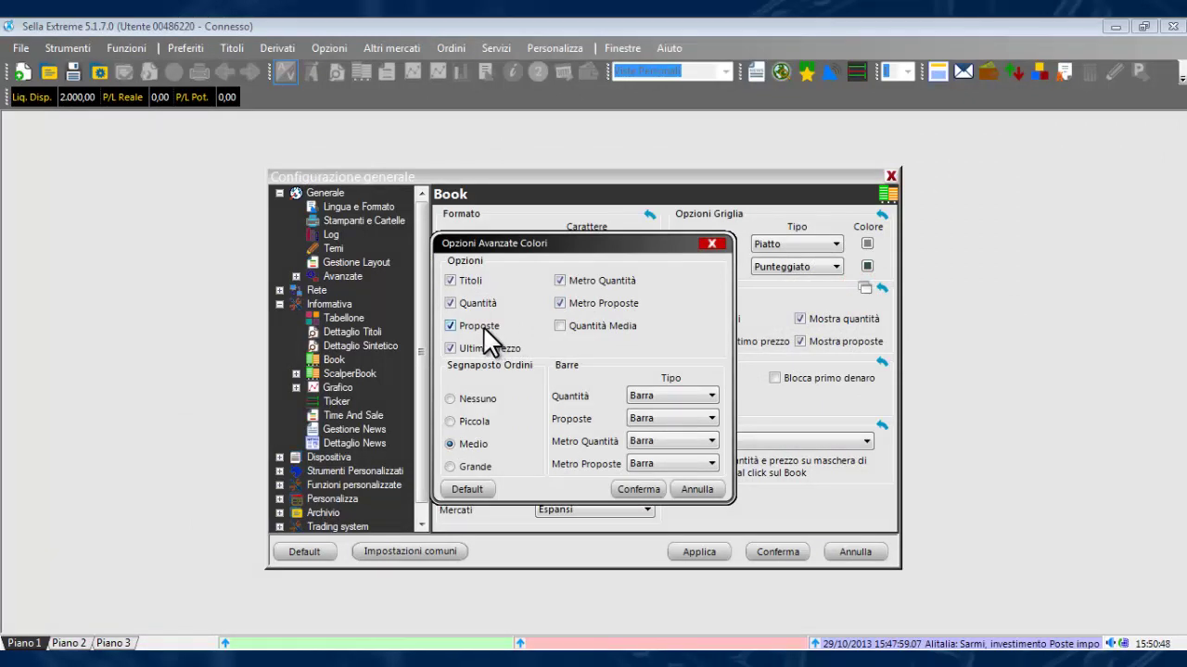
left_click(678, 483)
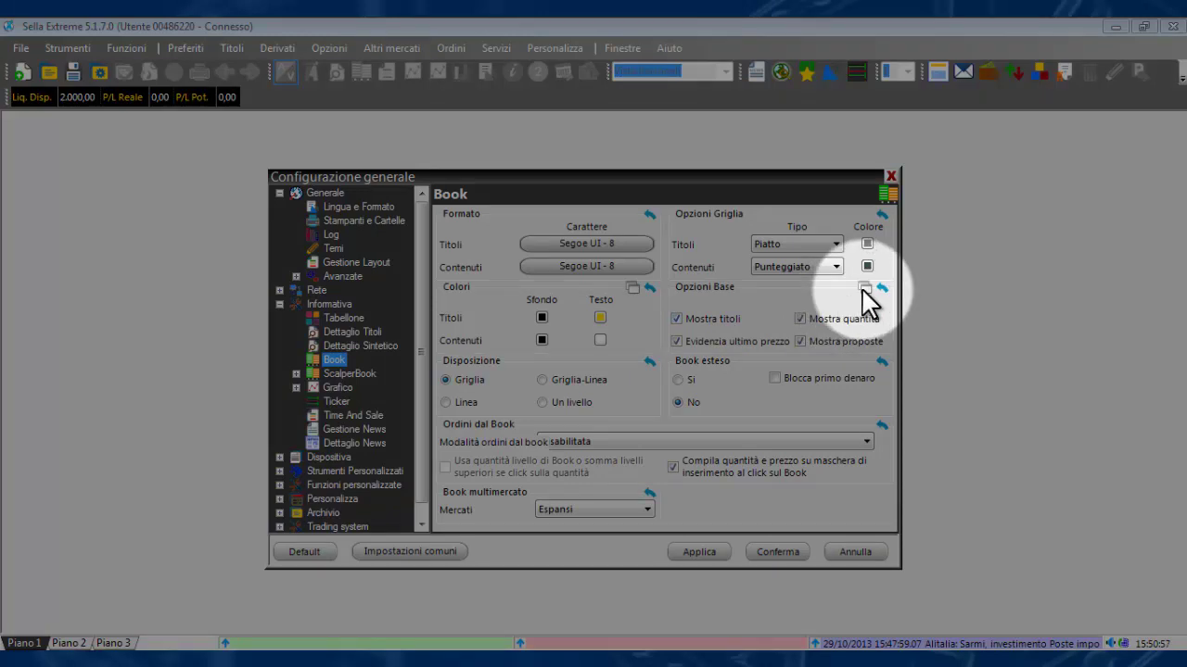
left_click(864, 289)
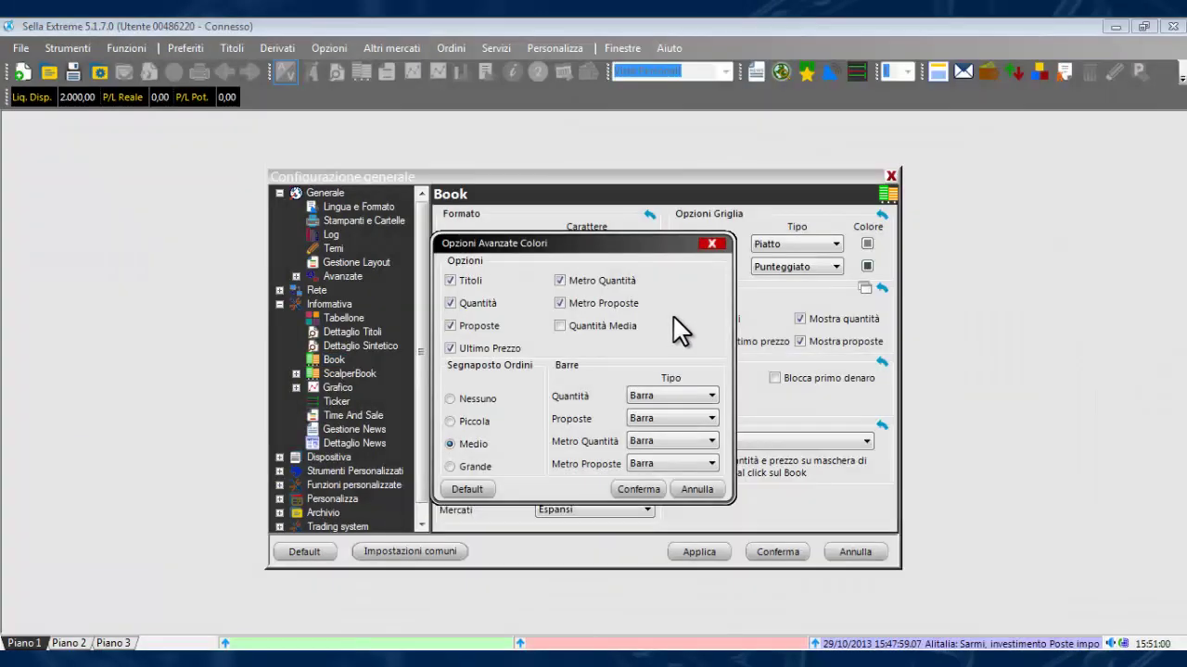
left_click(696, 491)
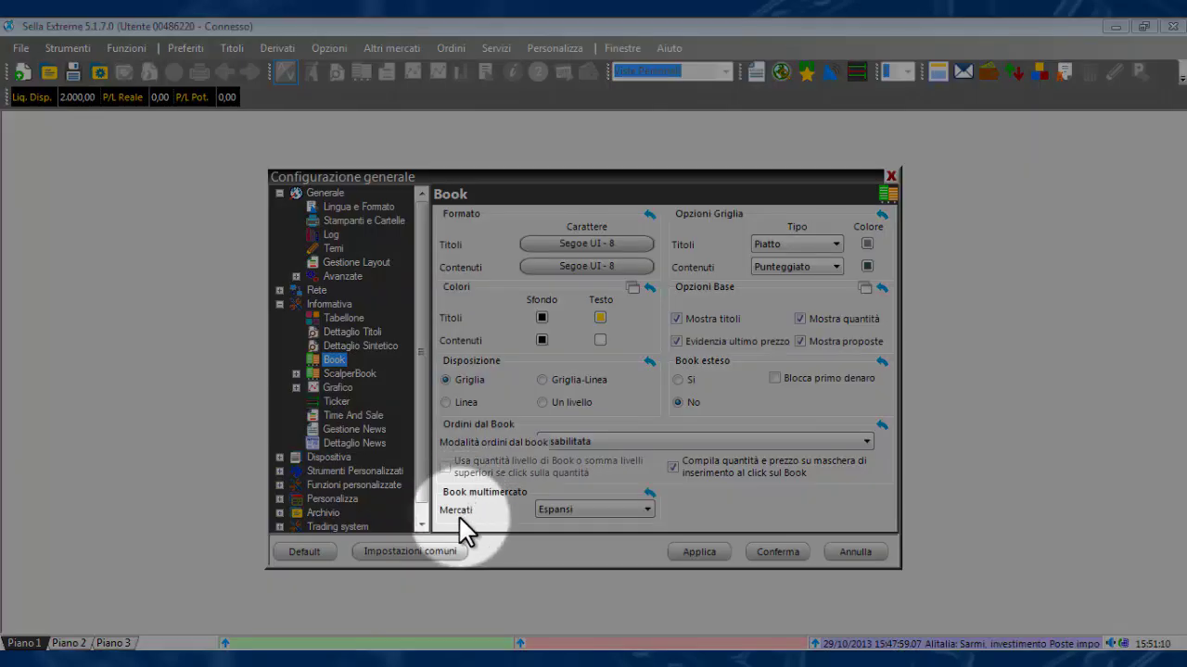
Set the titles font size to 14 for all tools through the common settings (Impostazioni comuni).
left_click(425, 551)
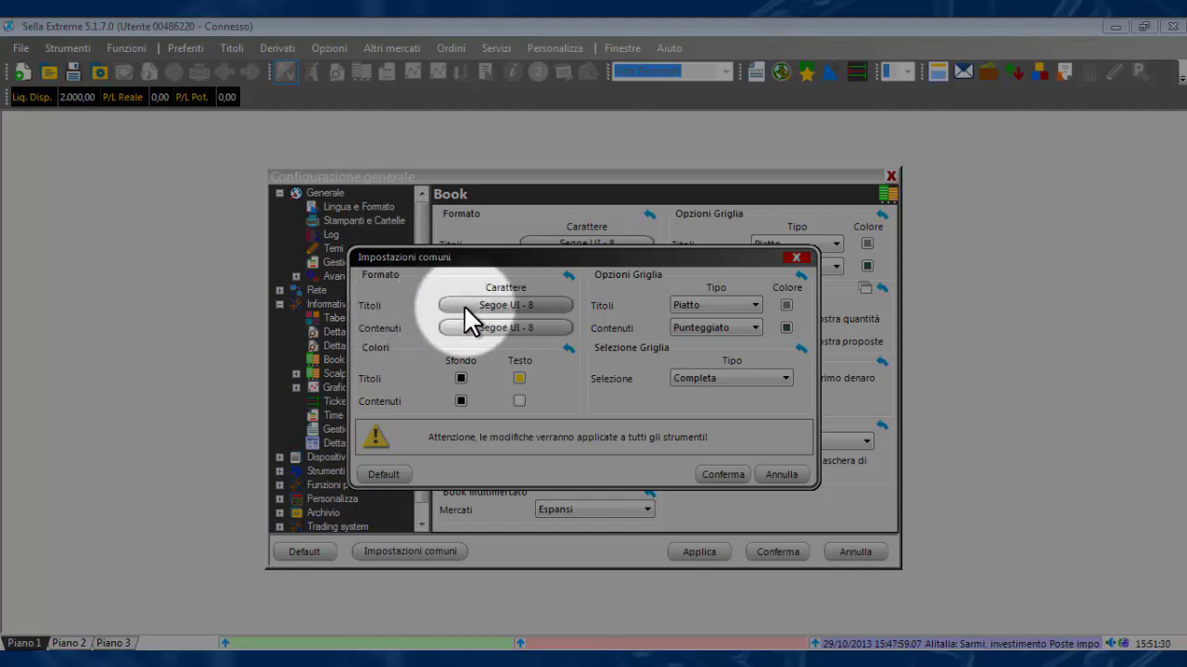
left_click(529, 304)
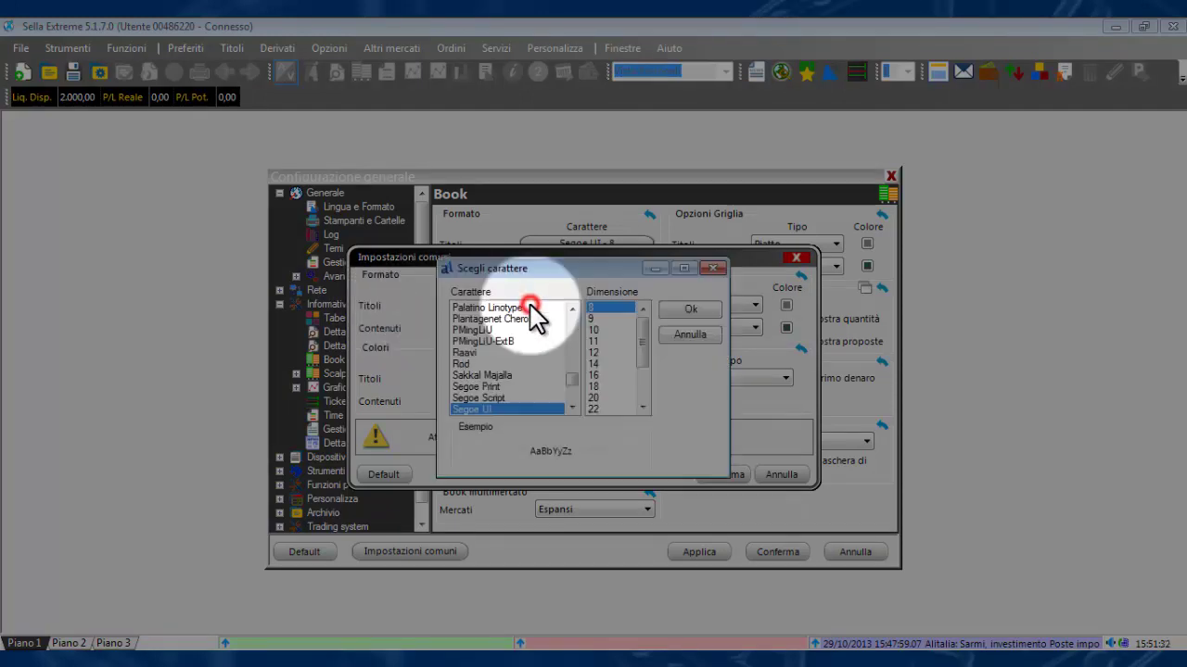
left_click(599, 363)
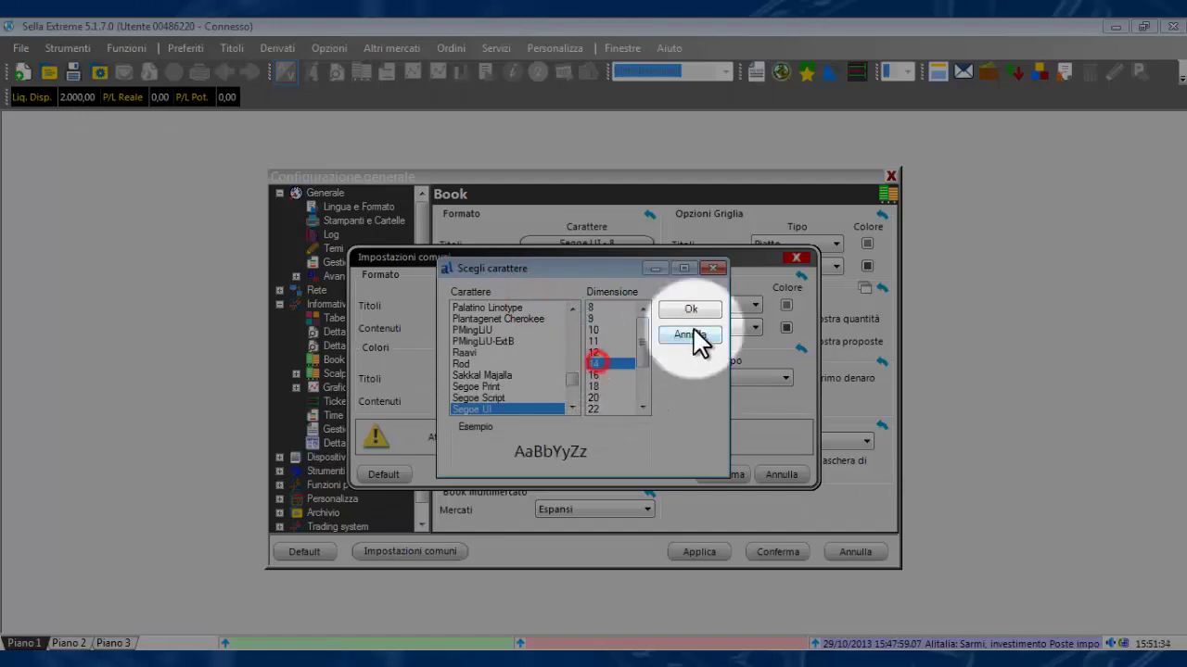
left_click(690, 309)
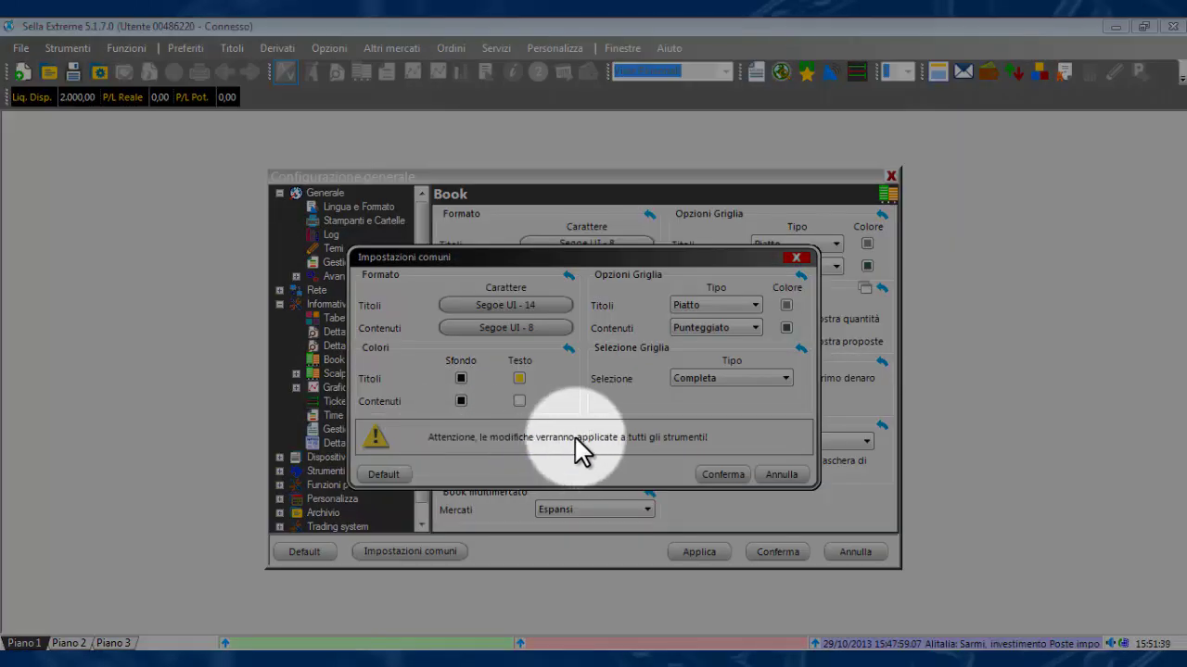
left_click(719, 474)
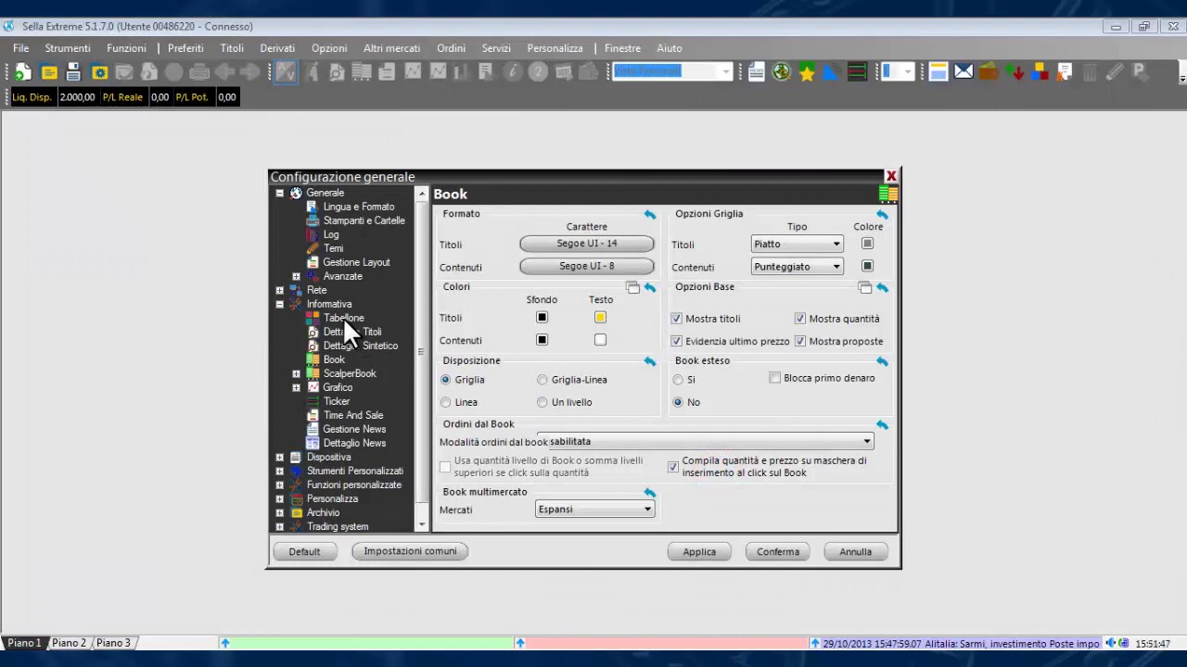
Check the titles font on the Tabellone, Dettaglio Titoli and Dettaglio Sintetico settings pages.
left_click(343, 319)
left_click(343, 334)
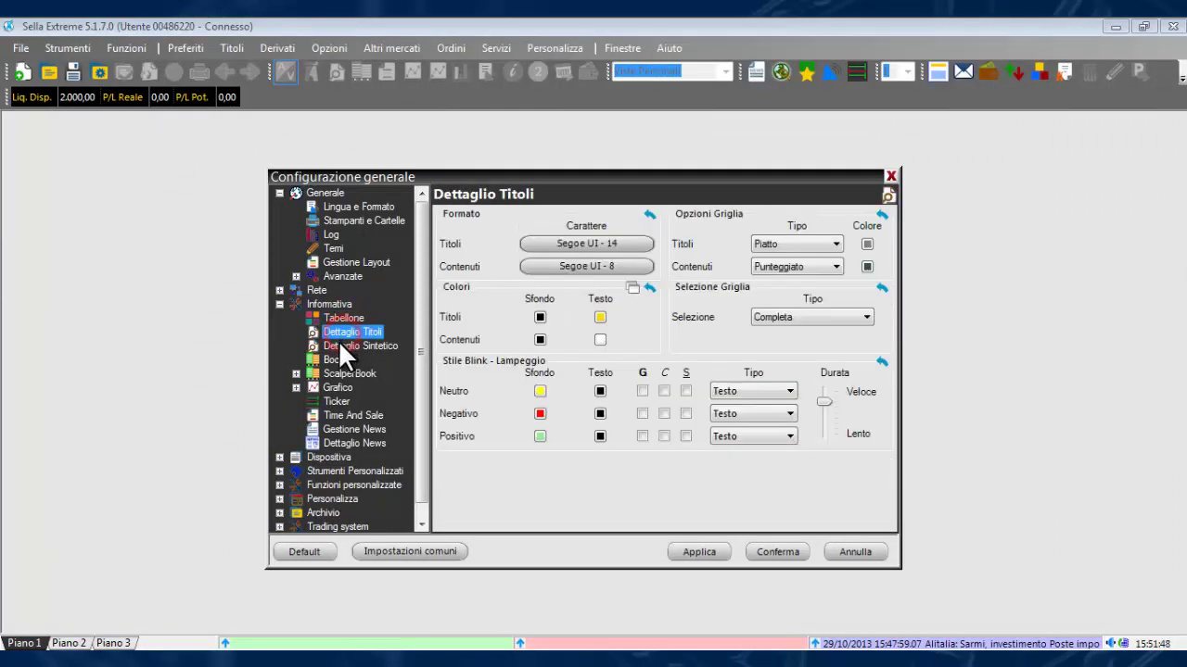
left_click(341, 345)
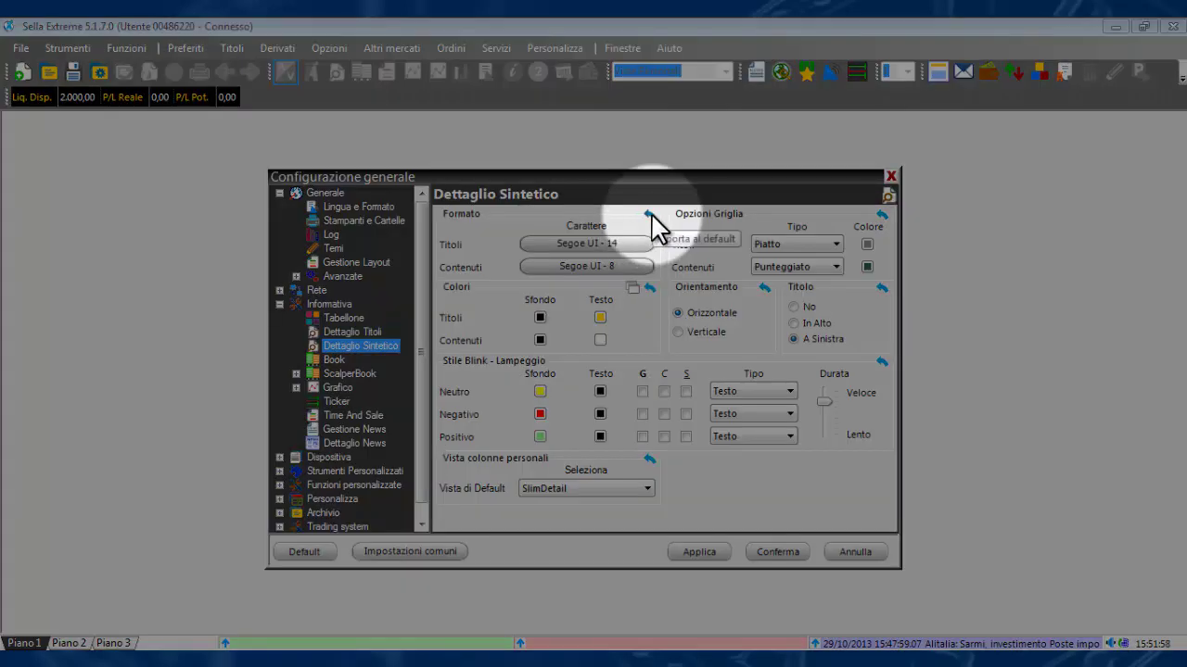
Restore the Dettaglio Sintetico Formato section and the entire configuration to default values, and return to the Tabellone settings.
left_click(649, 214)
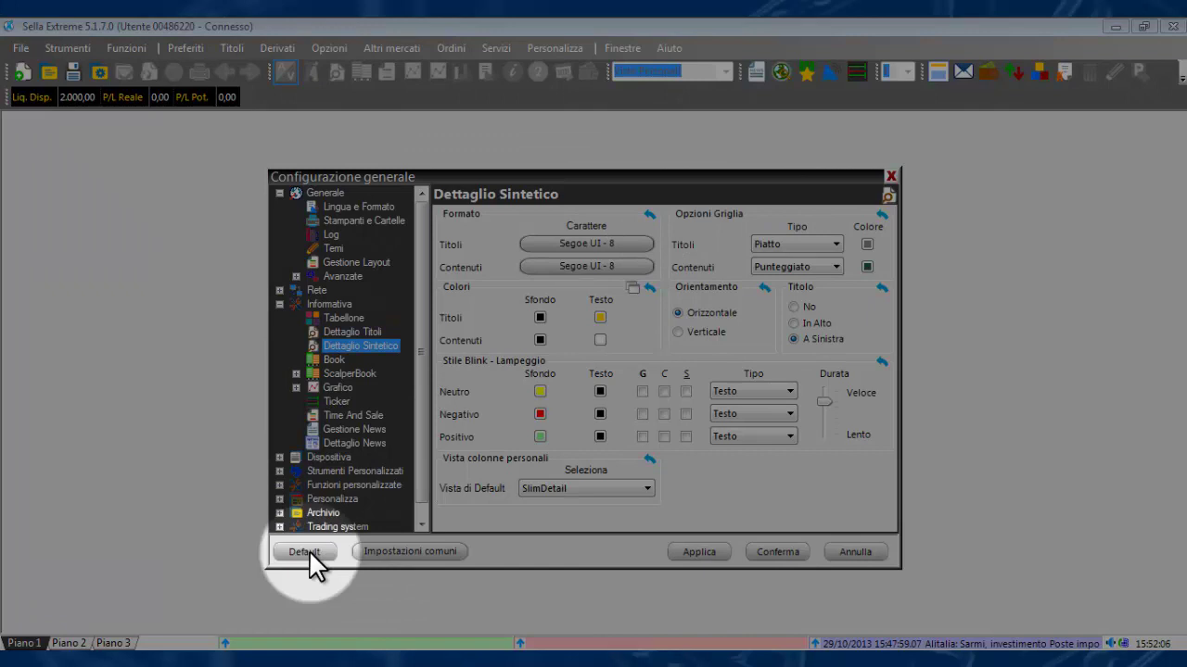
left_click(304, 551)
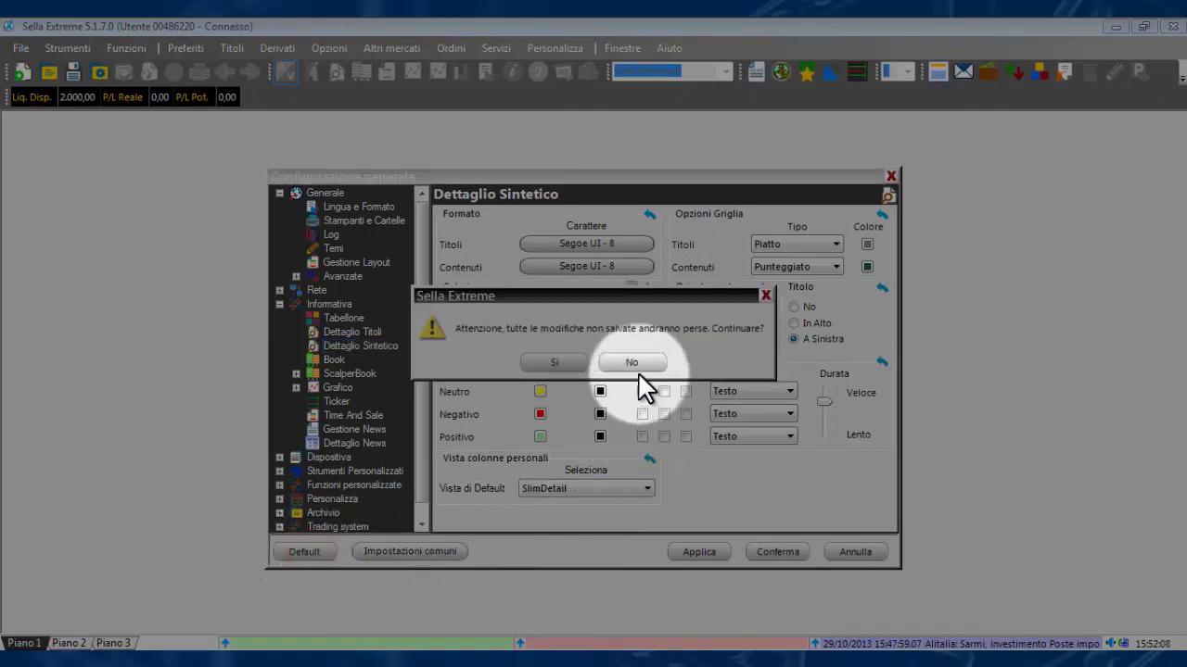
left_click(565, 360)
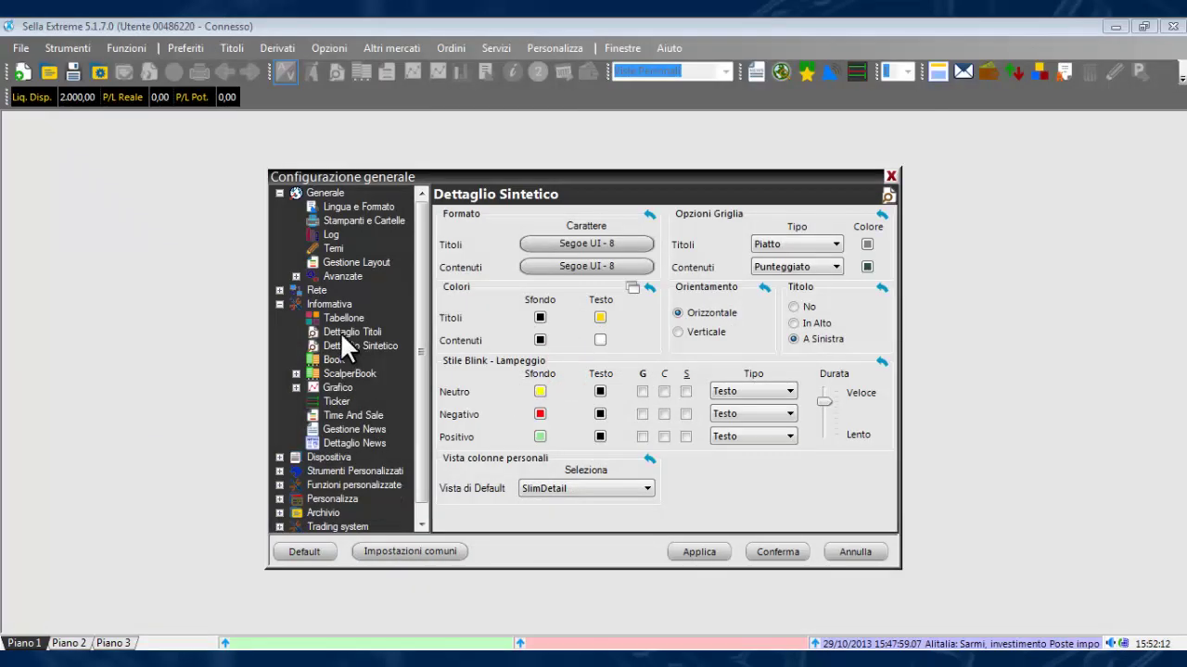
left_click(343, 319)
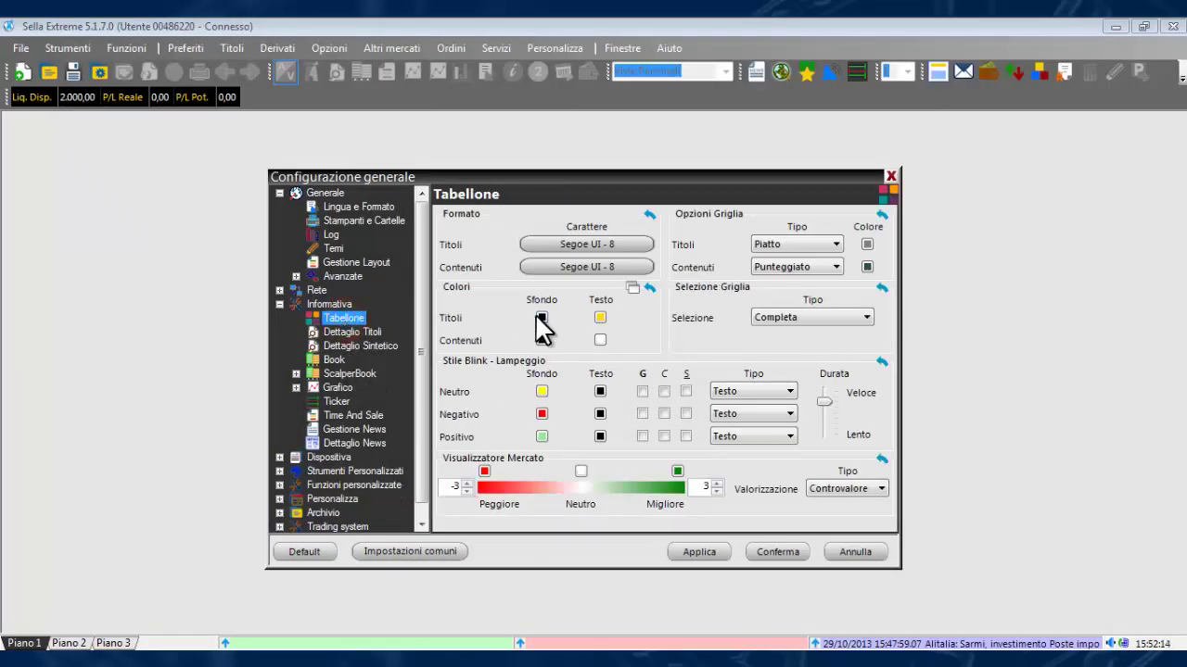